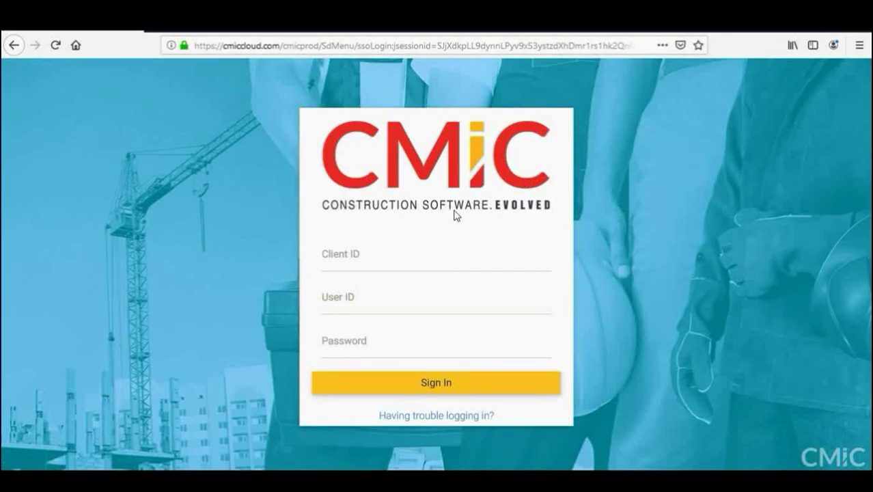
Load the cmiccloud.com sign-in page in Firefox and begin entering the User ID.
{"action": "left_click", "coordinate": [457, 47]}
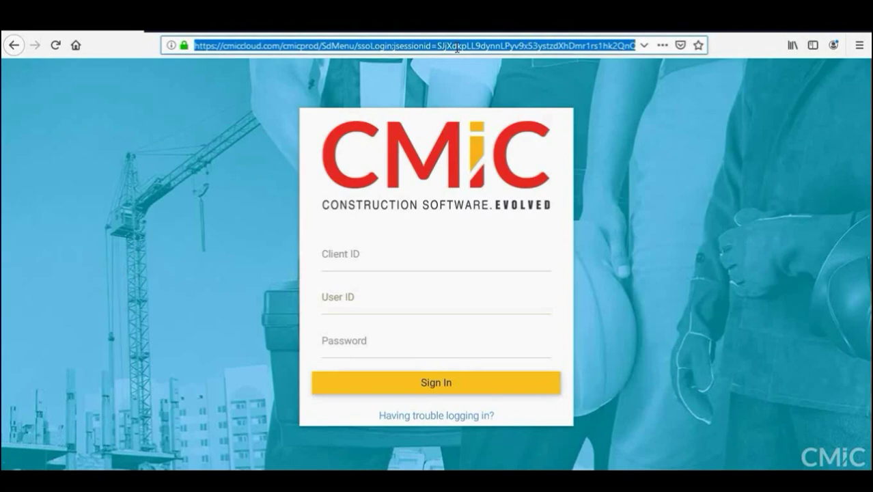
{"action": "type", "text": "cmiccloud.com/"}
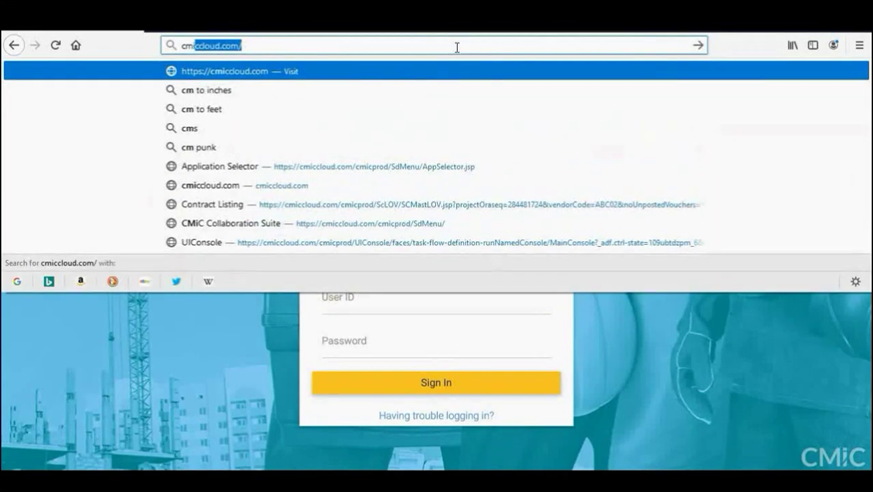
{"action": "key", "text": "Return"}
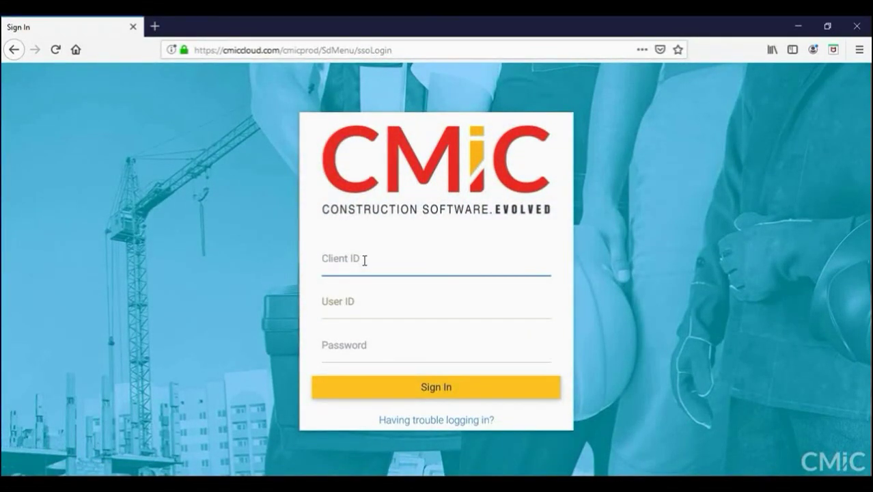
{"action": "type", "text": "pe"}
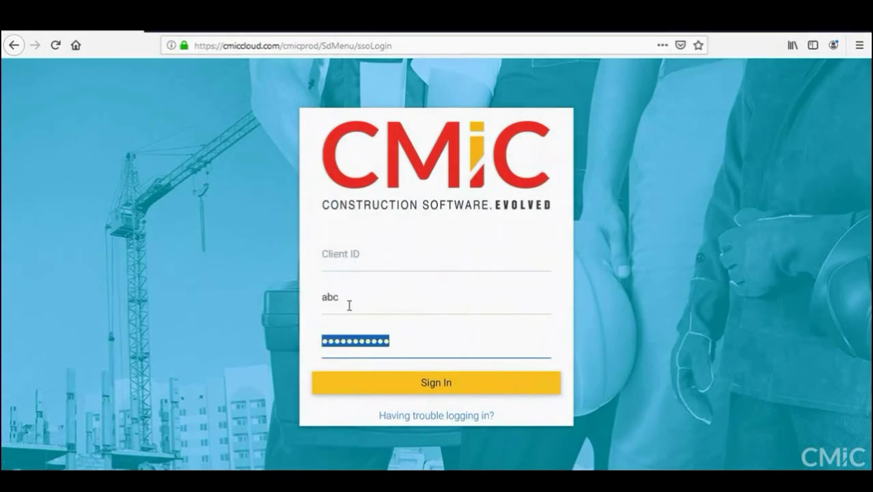
Clear the autofilled user ID and password and dismiss the saved-login suggestions.
{"action": "left_click", "coordinate": [349, 304]}
{"action": "key", "text": "BackSpace"}
{"action": "key", "text": "BackSpace"}
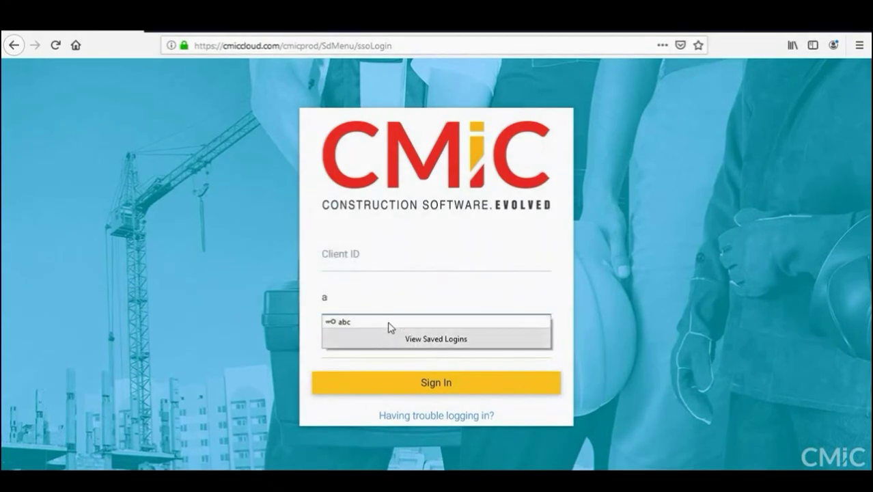
{"action": "key", "text": "BackSpace"}
{"action": "left_click", "coordinate": [392, 350]}
{"action": "left_click_drag", "start_coordinate": [392, 351], "coordinate": [257, 343]}
{"action": "key", "text": "BackSpace"}
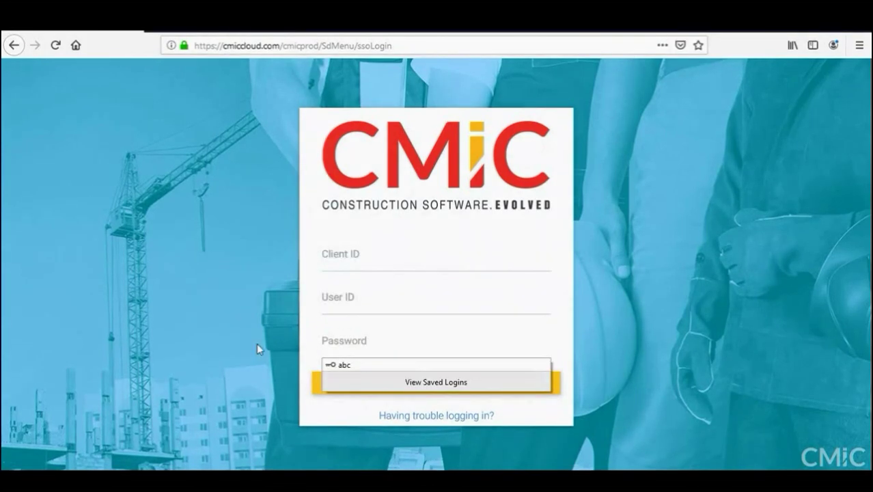
{"action": "key", "text": "Escape"}
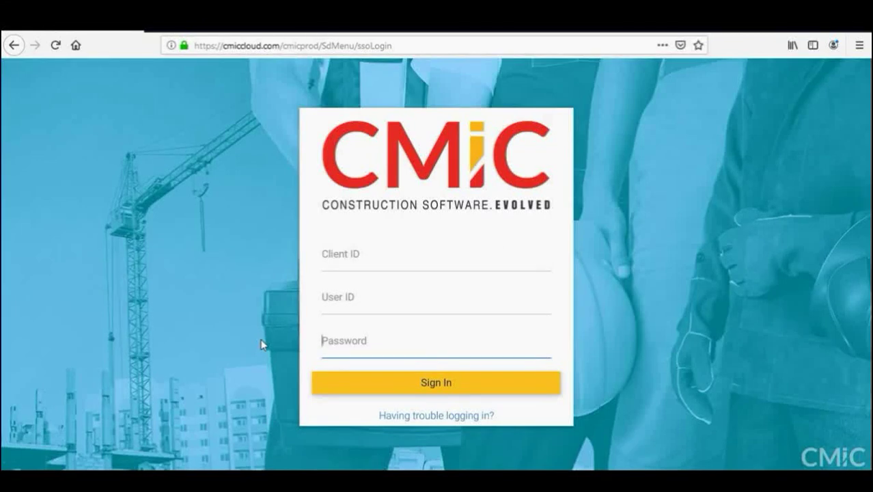
Enter the client ID, user ID and account password, then sign in.
{"action": "left_click", "coordinate": [365, 253]}
{"action": "type", "text": "ab"}
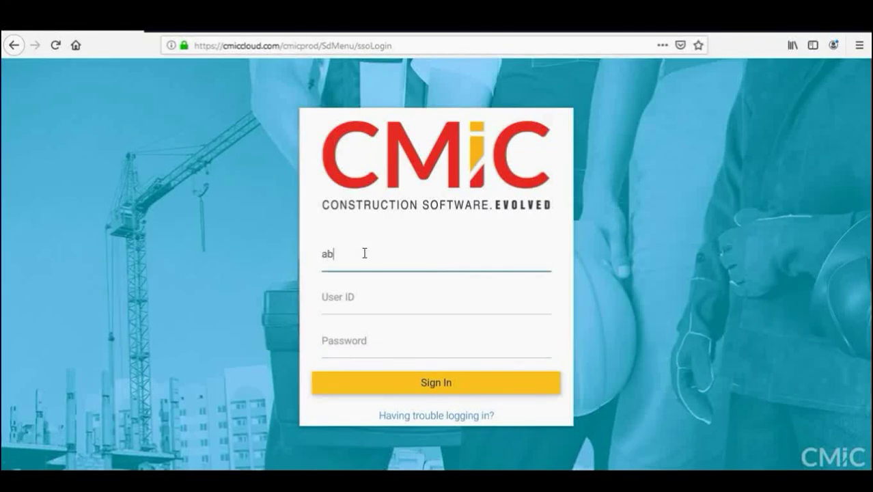
{"action": "key", "text": "Tab"}
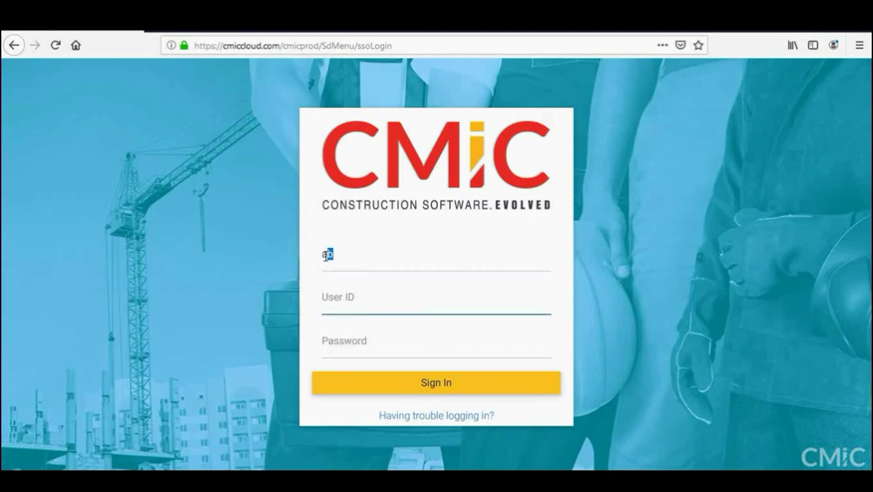
{"action": "double_click", "coordinate": [325, 253]}
{"action": "key", "text": "BackSpace"}
{"action": "type", "text": "penttest"}
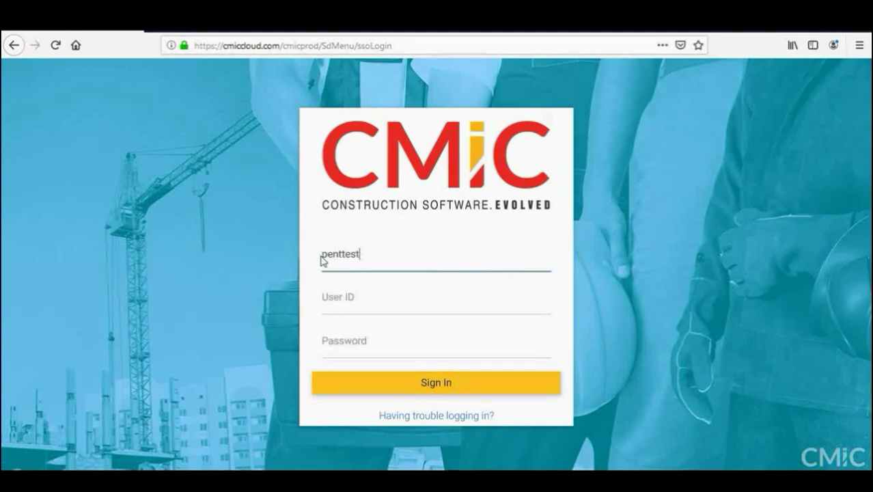
{"action": "key", "text": "Tab"}
{"action": "type", "text": "ab"}
{"action": "key", "text": "Tab"}
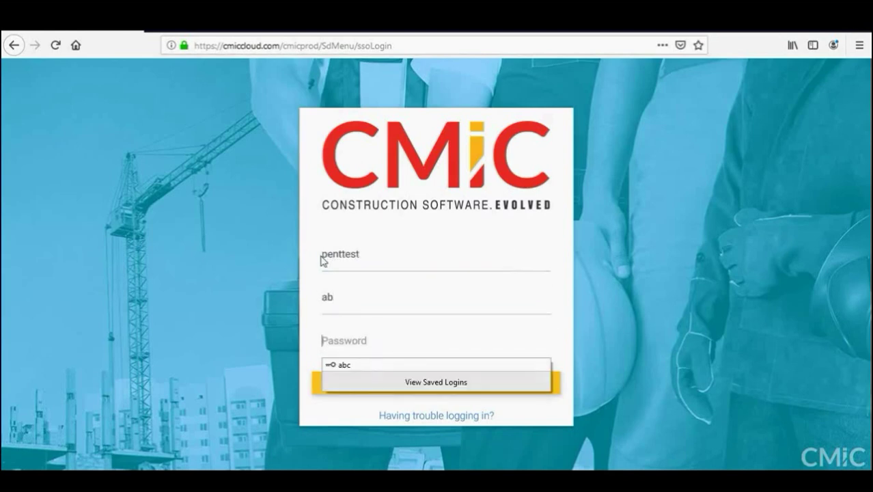
{"action": "type", "text": "a******"}
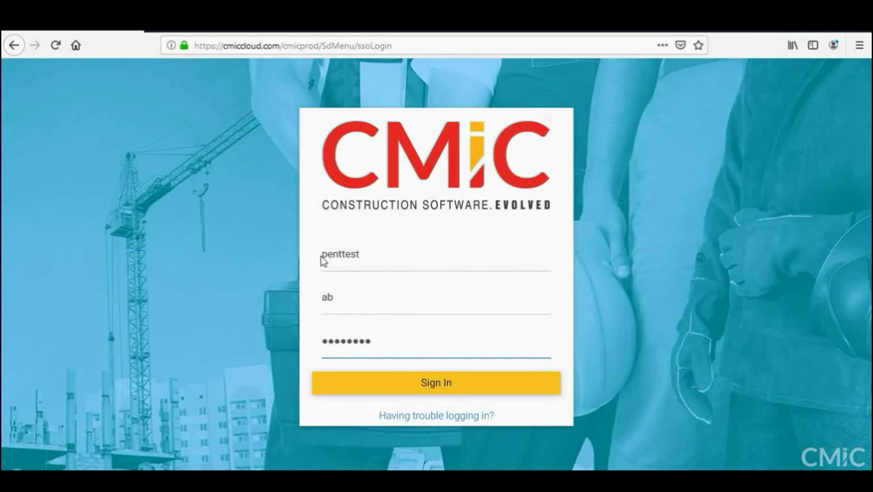
{"action": "key", "text": "Return"}
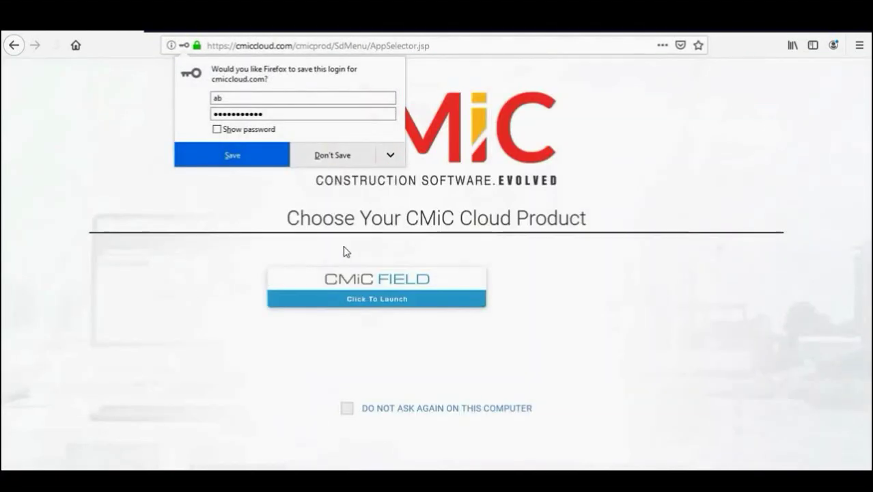
Decline saving the browser login and launch CMiC Field for 2100 South Apartments.
{"action": "left_click", "coordinate": [367, 162]}
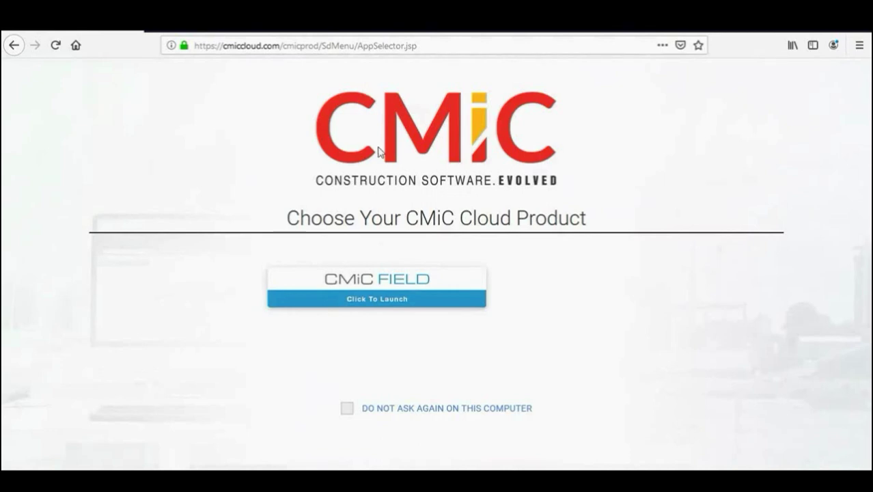
{"action": "left_click", "coordinate": [421, 298]}
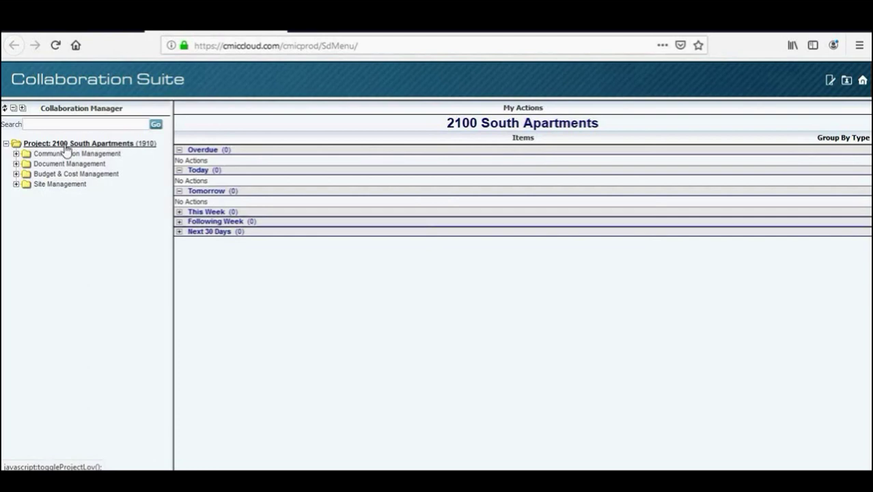
Check the project lookup and keep 2100 South Apartments (1910) as the current project.
{"action": "left_click", "coordinate": [125, 147]}
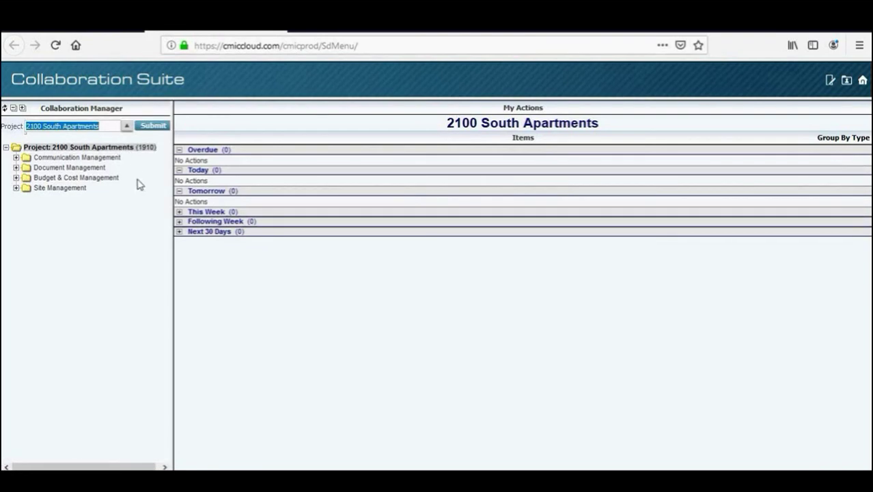
{"action": "left_click", "coordinate": [127, 126]}
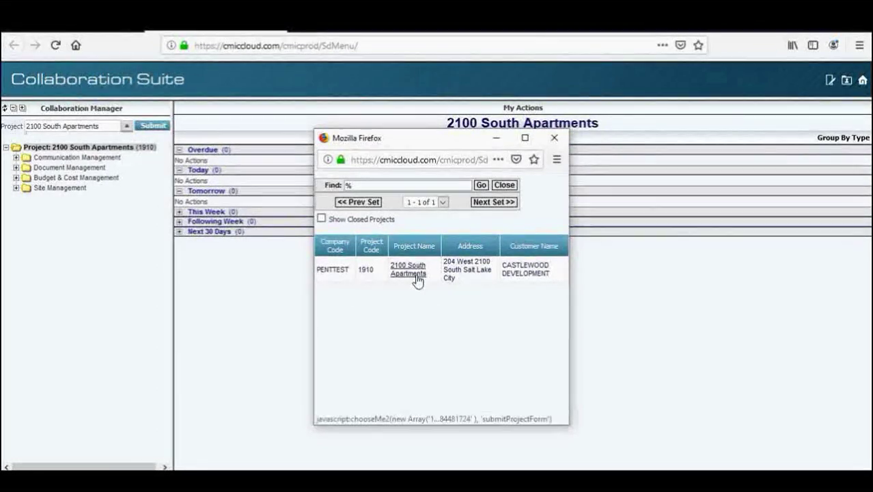
{"action": "left_click", "coordinate": [555, 138]}
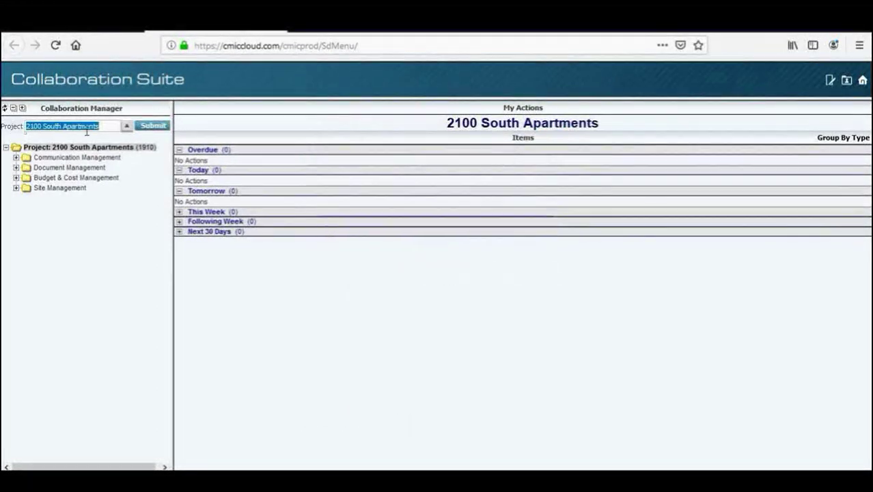
{"action": "left_click", "coordinate": [60, 244]}
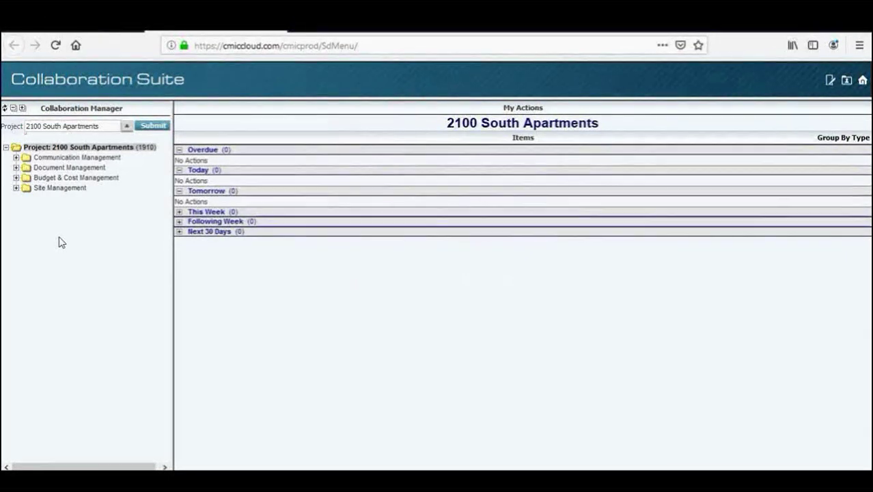
Expand Budget & Cost Management, open the Request For Payment log and start a new RFP.
{"action": "left_click", "coordinate": [15, 177]}
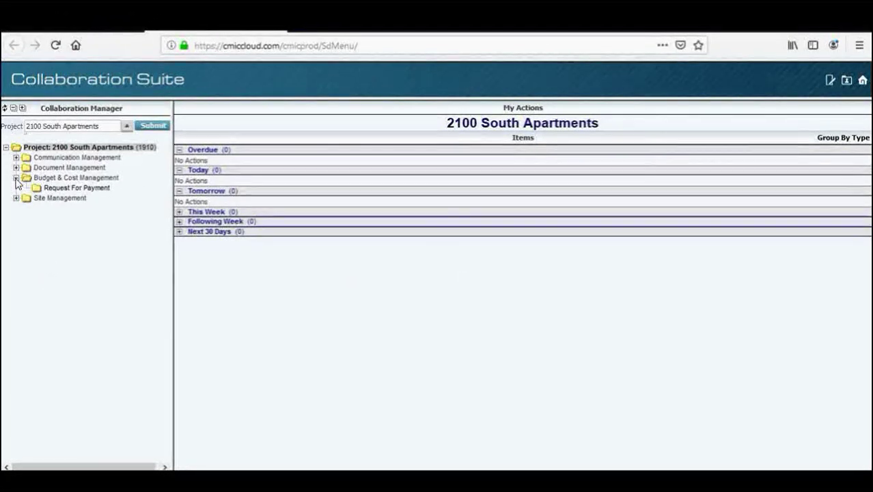
{"action": "left_click", "coordinate": [16, 178]}
{"action": "left_click", "coordinate": [16, 177]}
{"action": "left_click", "coordinate": [16, 168]}
{"action": "left_click", "coordinate": [16, 167]}
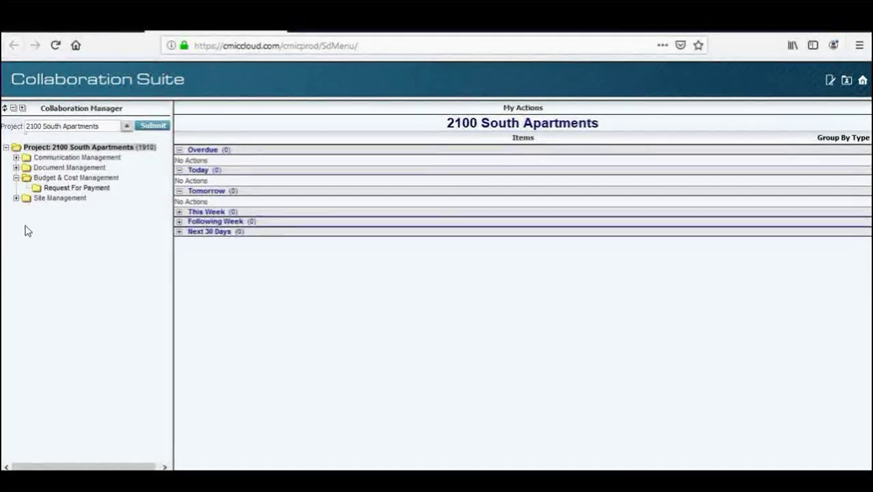
{"action": "left_click", "coordinate": [15, 178]}
{"action": "left_click", "coordinate": [16, 178]}
{"action": "left_click", "coordinate": [93, 190]}
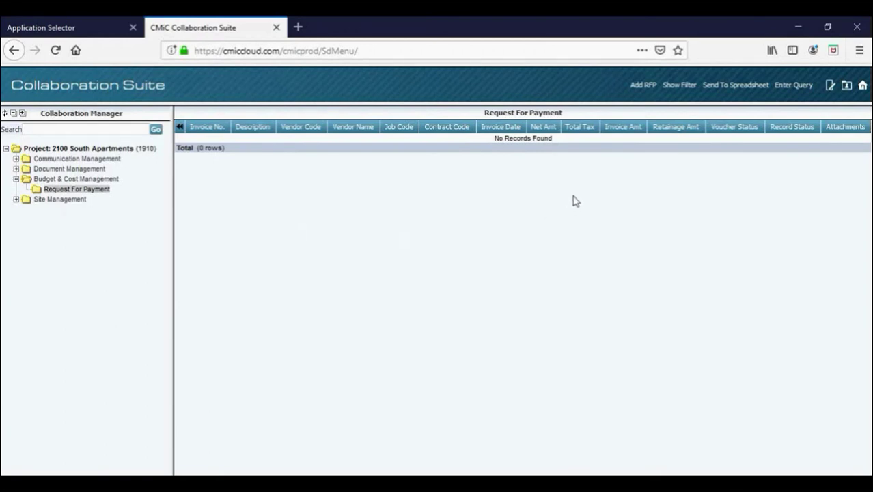
{"action": "left_click", "coordinate": [644, 86]}
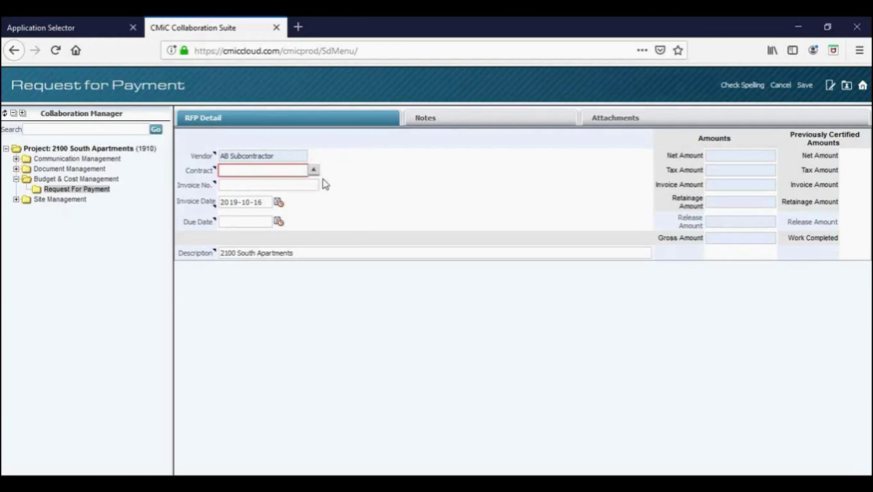
Bring up the Contract Listing of AB Subcontractor's contracts.
{"action": "left_click", "coordinate": [314, 172]}
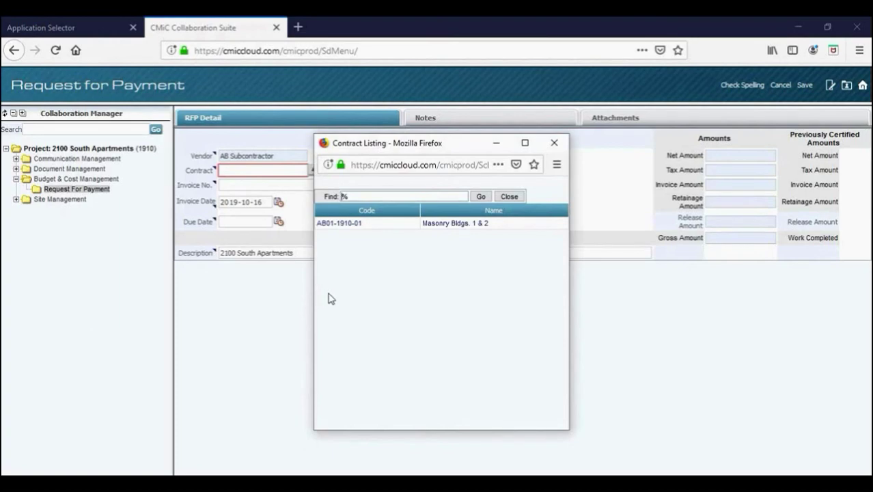
Choose contract AB01-1910-01 Masonry Bldgs. 1 & 2, loading its four-line schedule of values.
{"action": "left_click", "coordinate": [338, 222]}
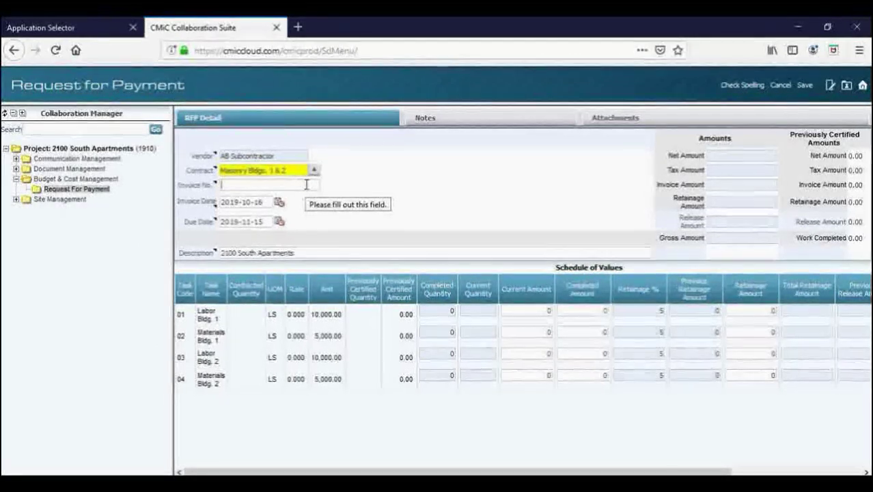
Enter invoice number 01 and set the invoice date to 2019-10-14.
{"action": "type", "text": "01"}
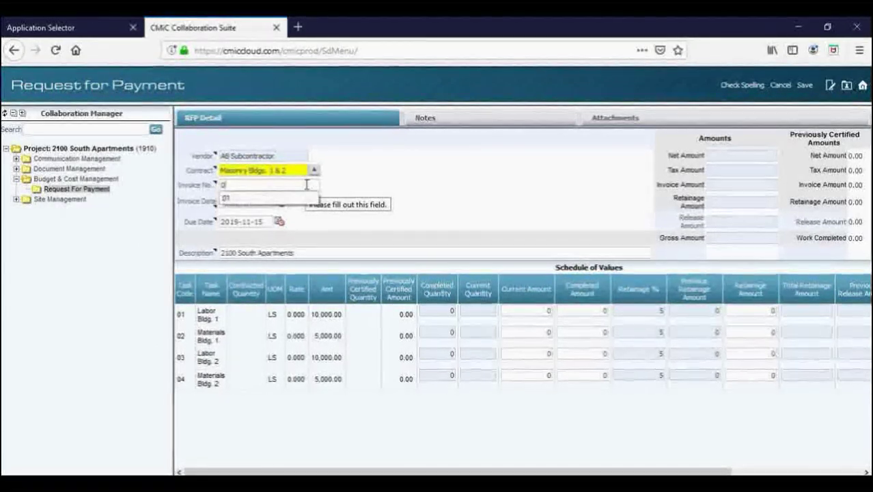
{"action": "left_click", "coordinate": [352, 158]}
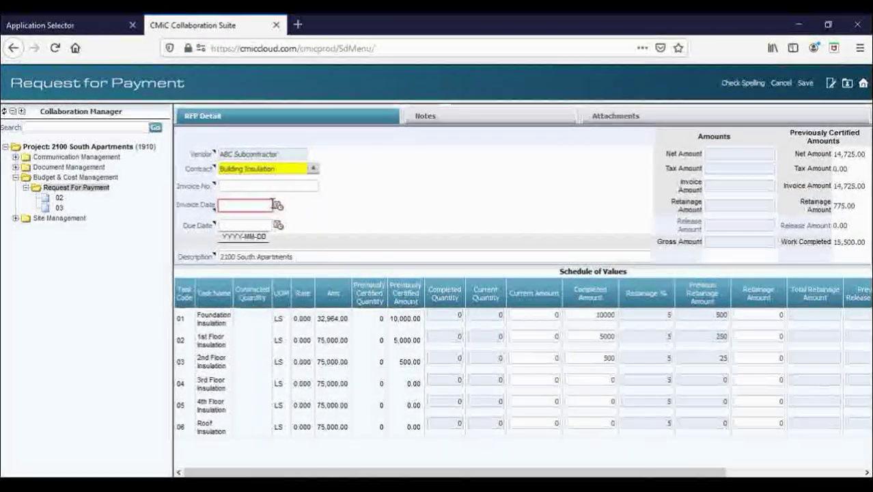
{"action": "left_click", "coordinate": [278, 206]}
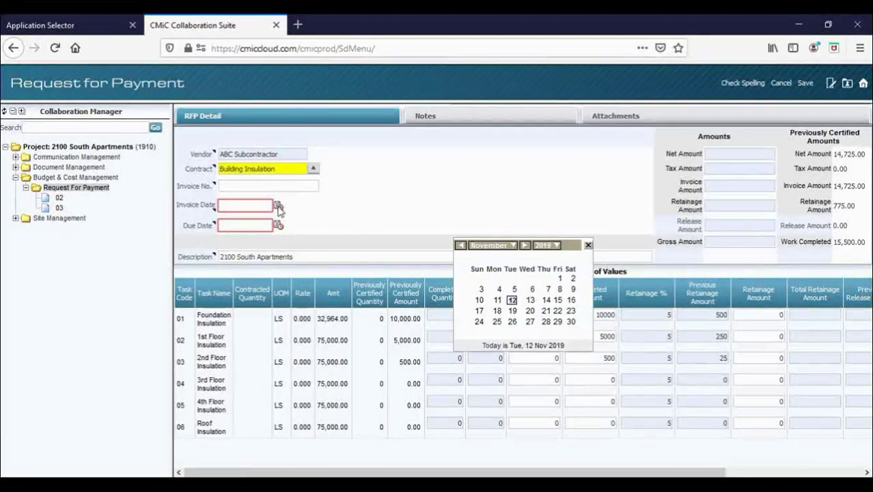
{"action": "left_click", "coordinate": [462, 246]}
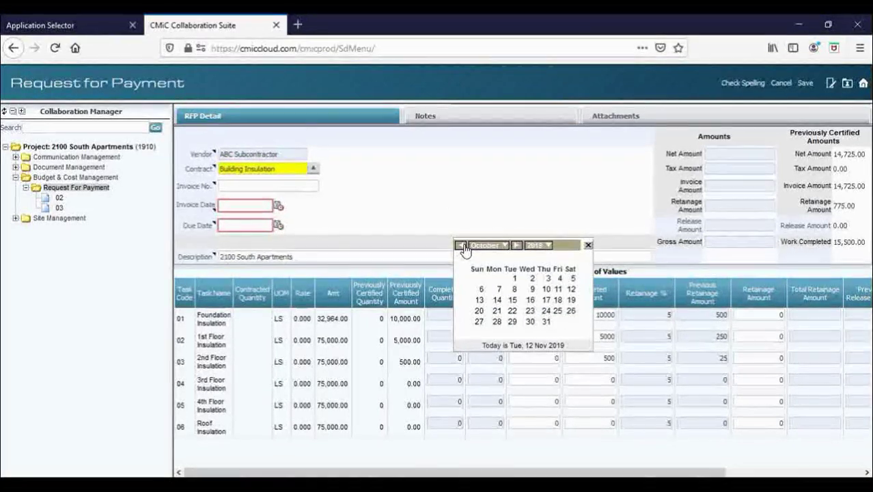
{"action": "left_click", "coordinate": [498, 301]}
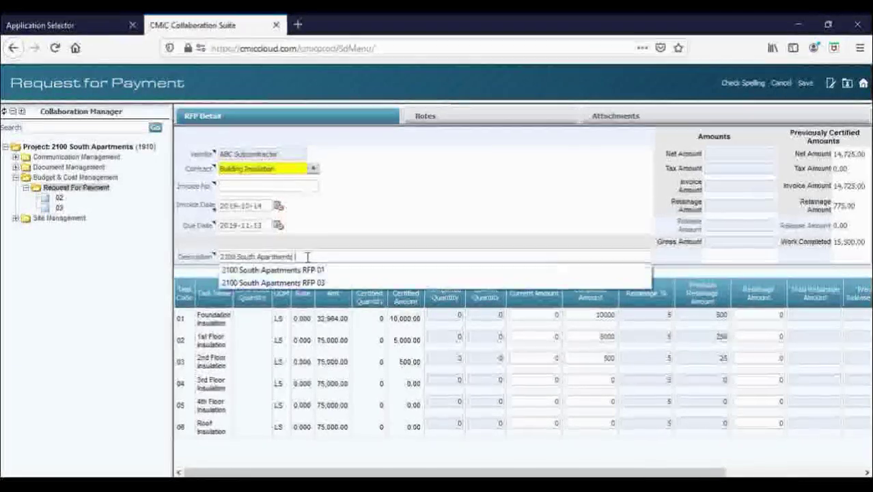
Append 'RFP 01' so the description reads '2100 South Apartments RFP 01'.
{"action": "type", "text": "RF"}
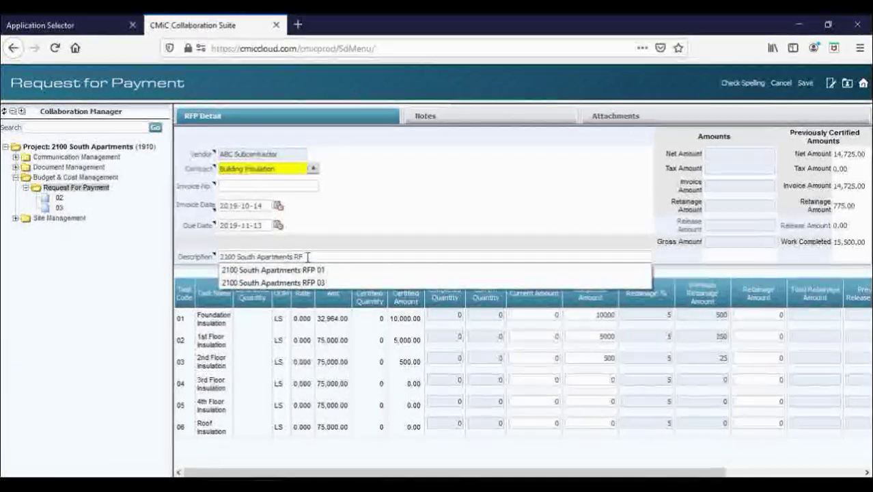
{"action": "type", "text": "P 01"}
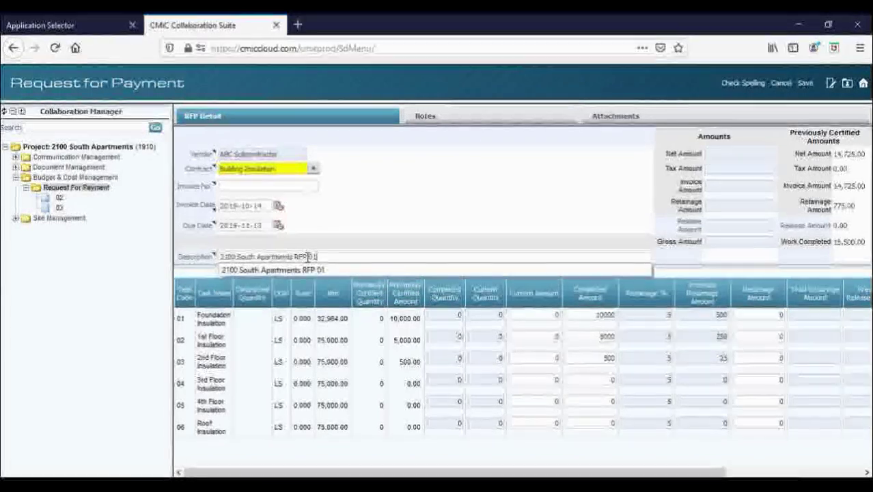
{"action": "left_click", "coordinate": [310, 270]}
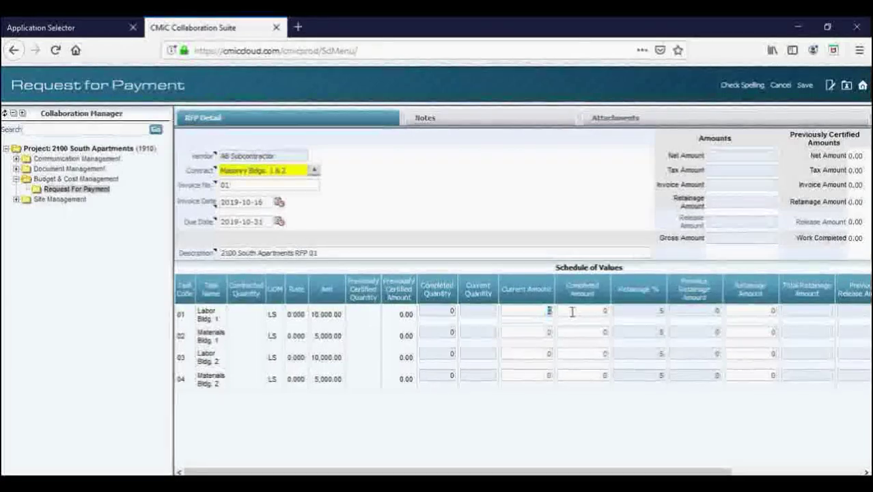
Bill 5000 each on Labor Bldg. 1 and Materials Bldg. 1, totalling 10,000 gross.
{"action": "type", "text": "5000"}
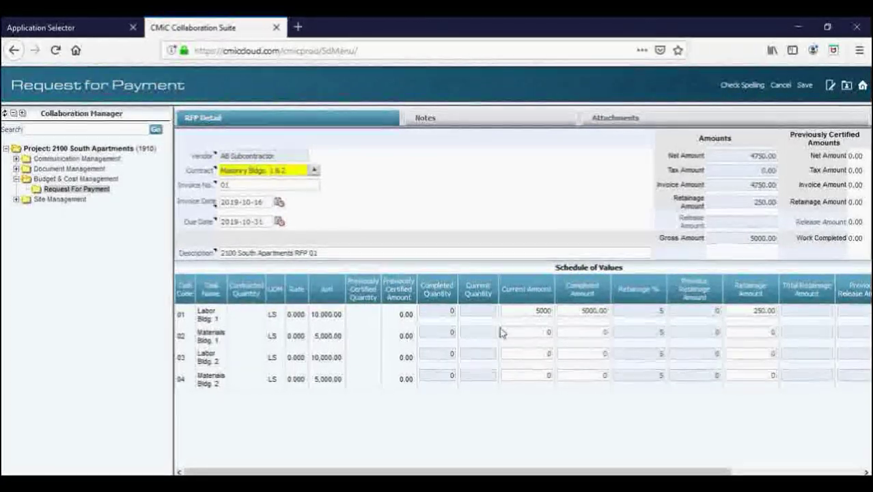
{"action": "left_click", "coordinate": [547, 331]}
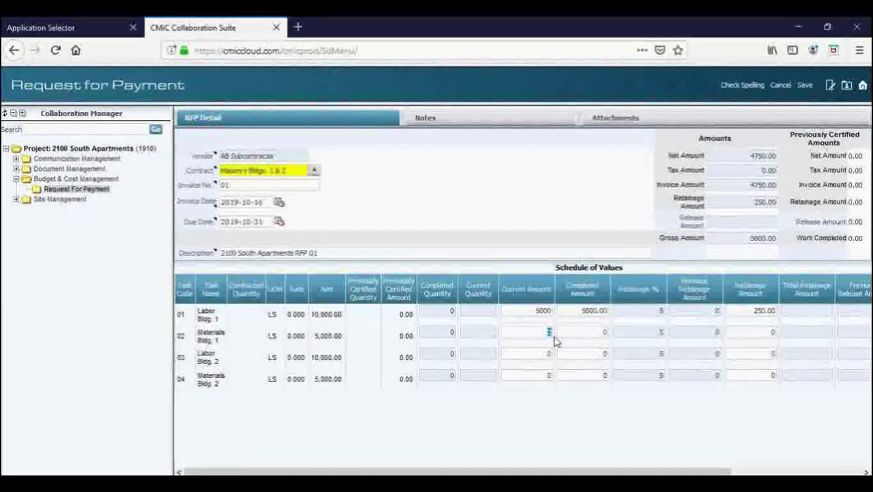
{"action": "type", "text": "5000"}
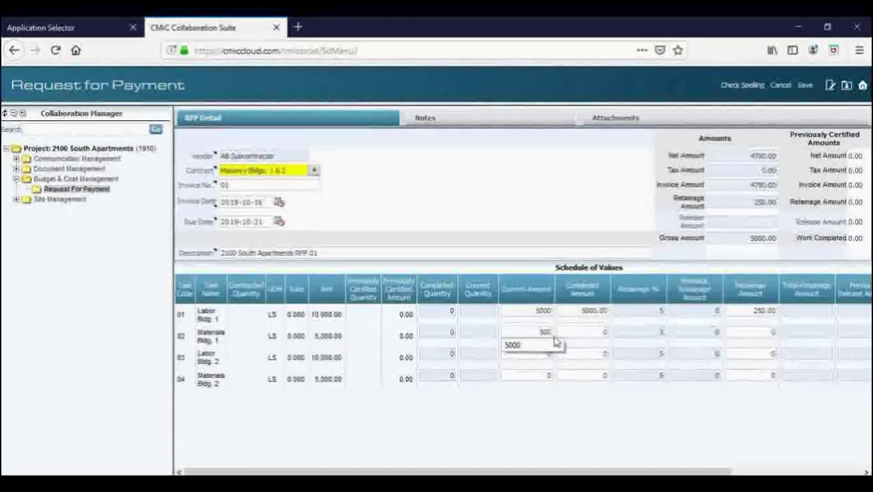
{"action": "key", "text": "Tab"}
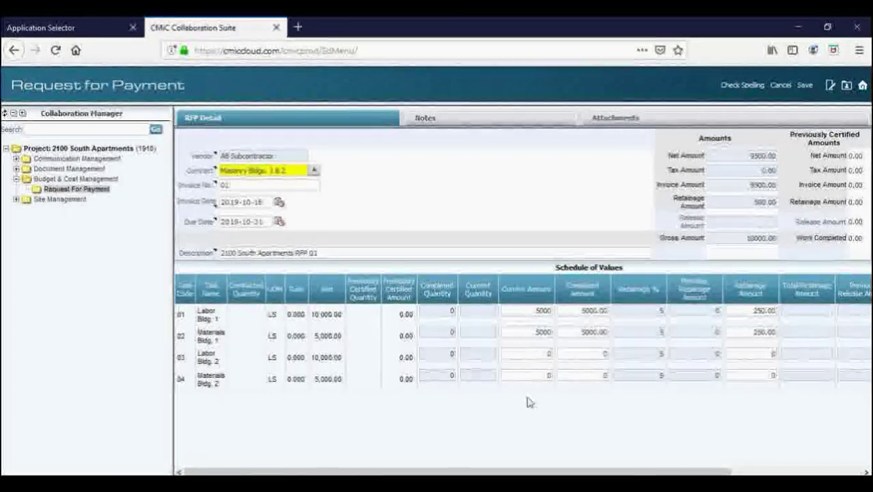
Save the payment request, leaving it pending with 250.00 retainage per Bldg. 1 line and 9,500.00 net.
{"action": "left_click", "coordinate": [804, 86]}
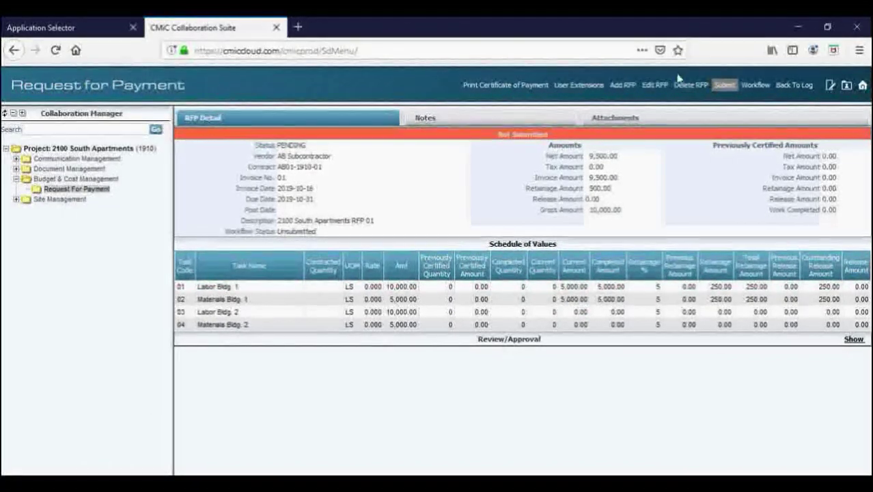
Clear the Labor Bldg. 2 (row 03) current amount and re-save with 5,000 billed on lines one and two.
{"action": "left_click", "coordinate": [654, 85]}
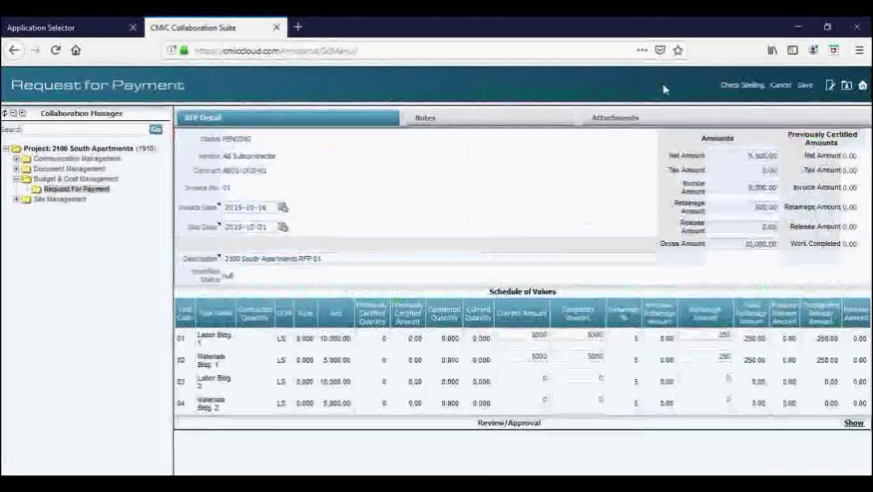
{"action": "left_click", "coordinate": [538, 375]}
{"action": "type", "text": "200"}
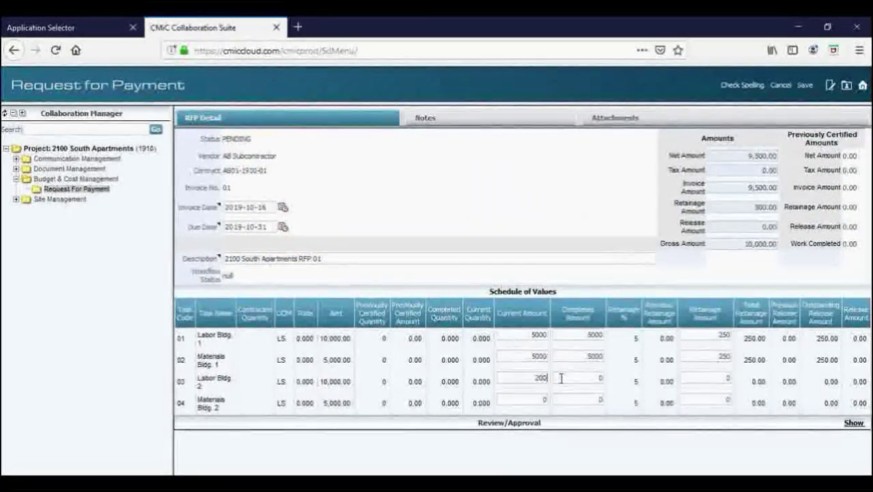
{"action": "key", "text": "BackSpace"}
{"action": "key", "text": "BackSpace"}
{"action": "key", "text": "BackSpace"}
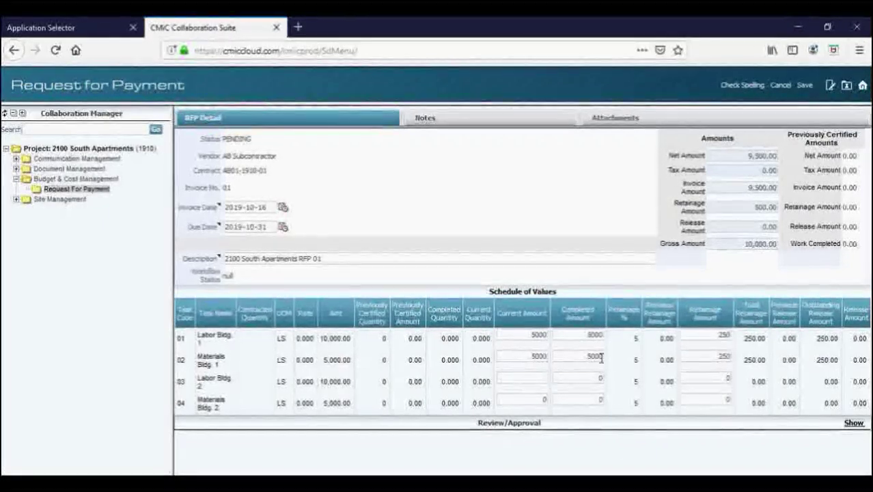
{"action": "left_click", "coordinate": [804, 85]}
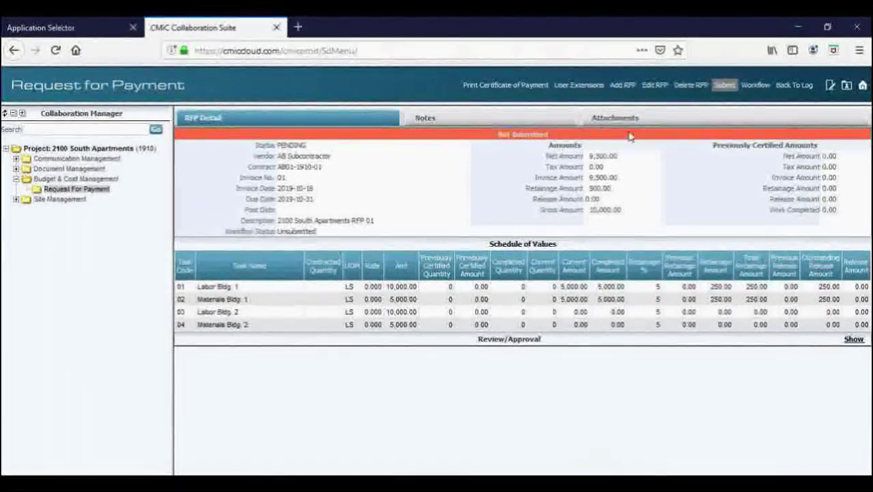
From the request's attachments, start a new Invoices upload dated 2019-10-16 as Original Version.
{"action": "left_click", "coordinate": [654, 120]}
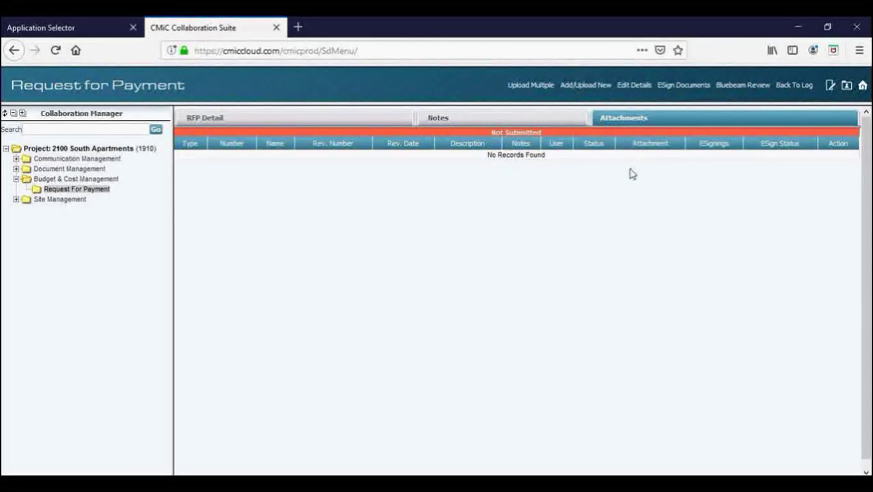
{"action": "left_click", "coordinate": [585, 86]}
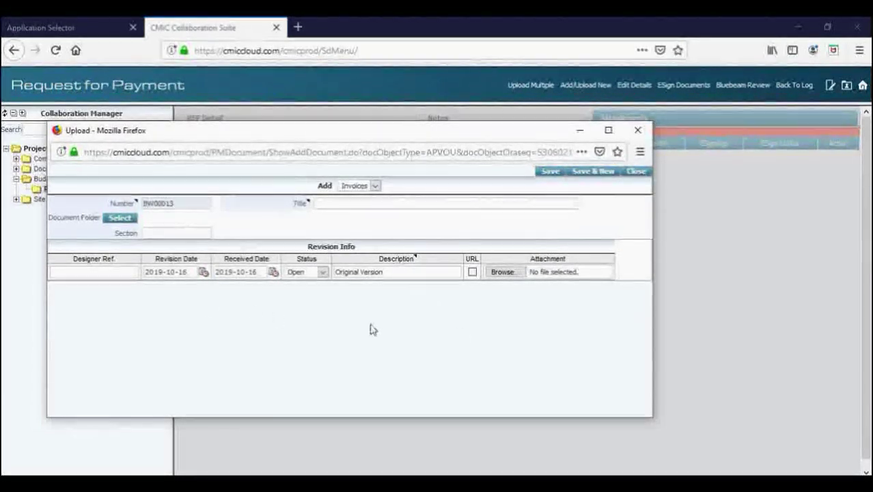
Upload the '2100 South Lien Wavier, Sworn Statement' PDF as an Invoices attachment and save it.
{"action": "left_click", "coordinate": [502, 273]}
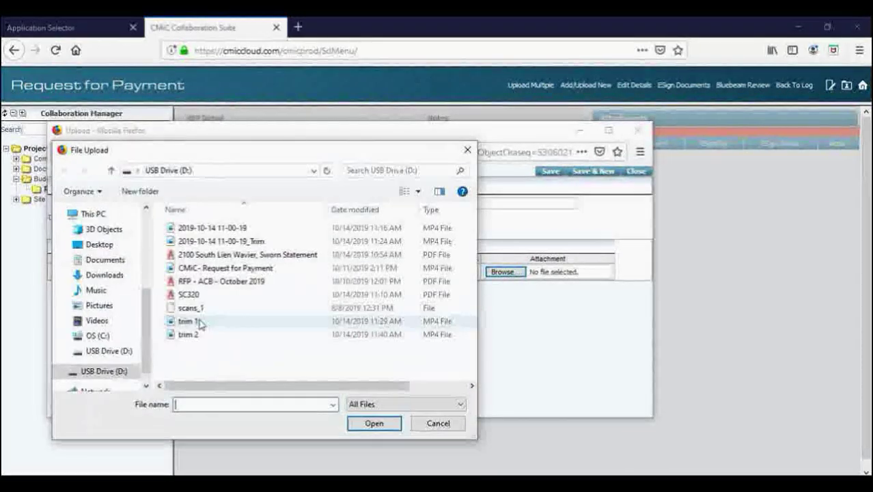
{"action": "left_click", "coordinate": [195, 256]}
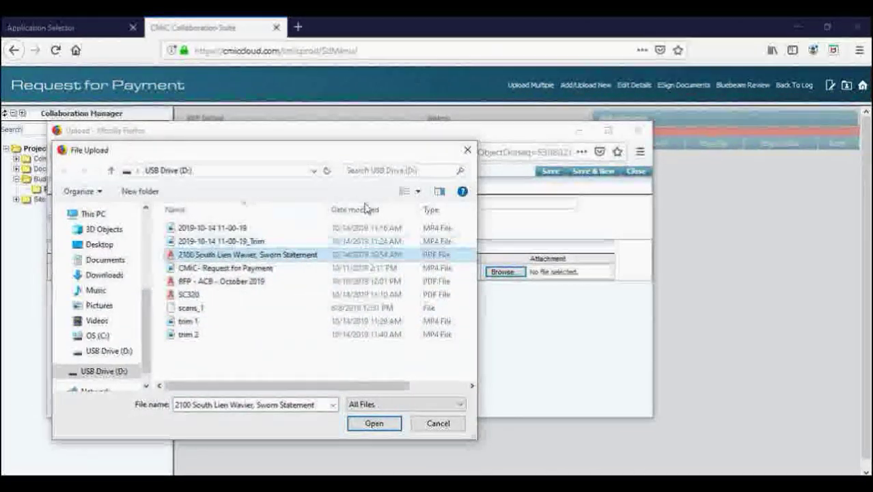
{"action": "left_click", "coordinate": [374, 423]}
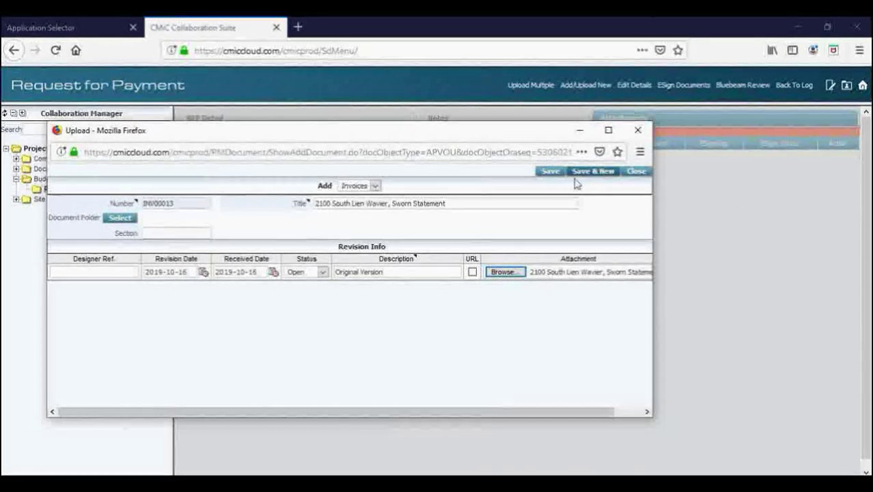
{"action": "left_click", "coordinate": [550, 172]}
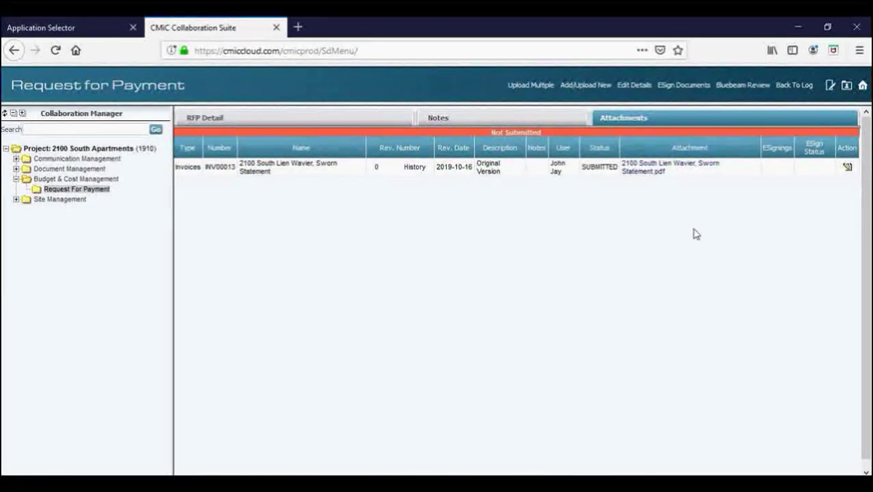
View the attached '2100 South Lien Wavier, Sworn Statement.pdf', a $10,000.00 Utah conditional waiver.
{"action": "left_click", "coordinate": [632, 166]}
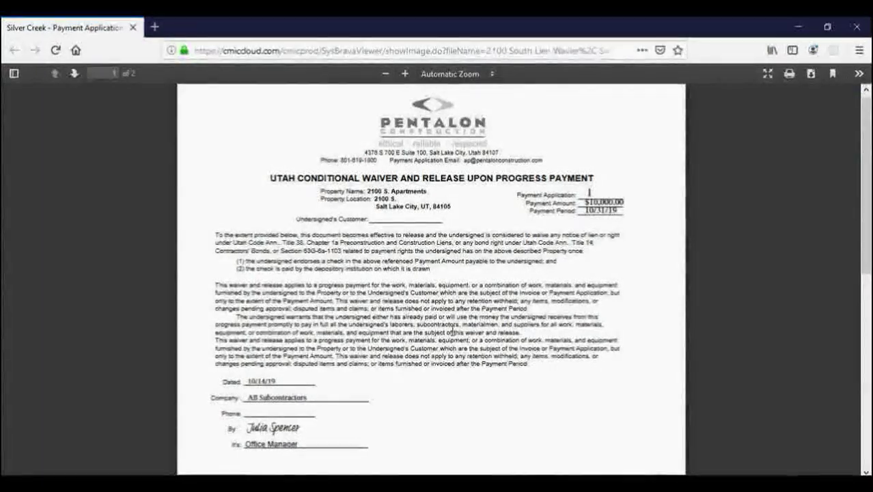
Scroll down to the Sworn Statement page, then close the PDF viewer.
{"action": "scroll", "coordinate": [447, 333], "scroll_direction": "down", "scroll_amount": 10}
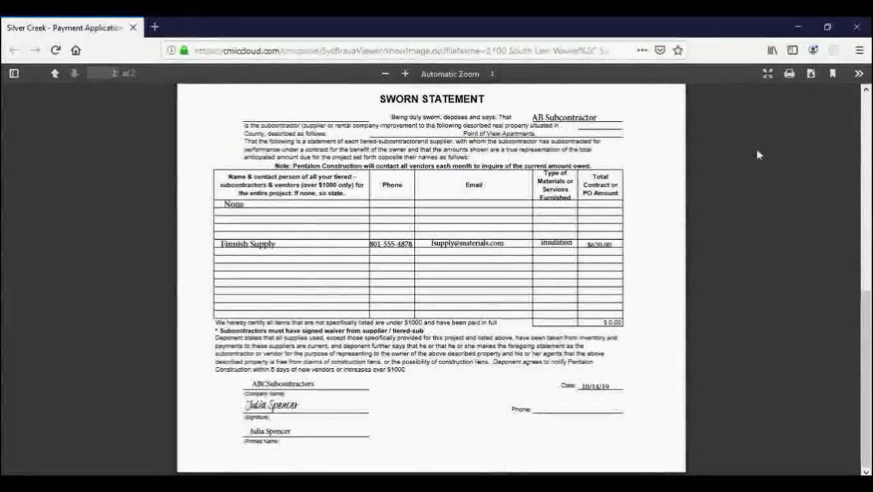
{"action": "left_click", "coordinate": [848, 29]}
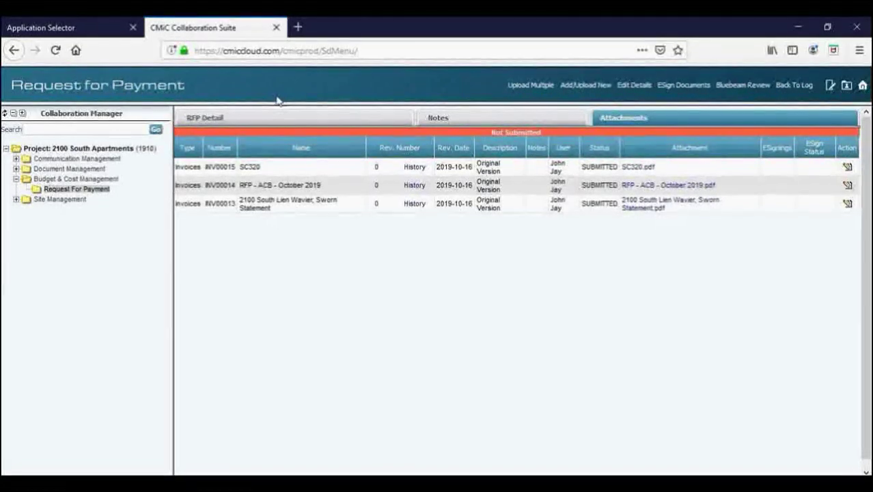
Return to the RFP Detail view, still Not Submitted and now showing attachments present.
{"action": "left_click", "coordinate": [205, 117]}
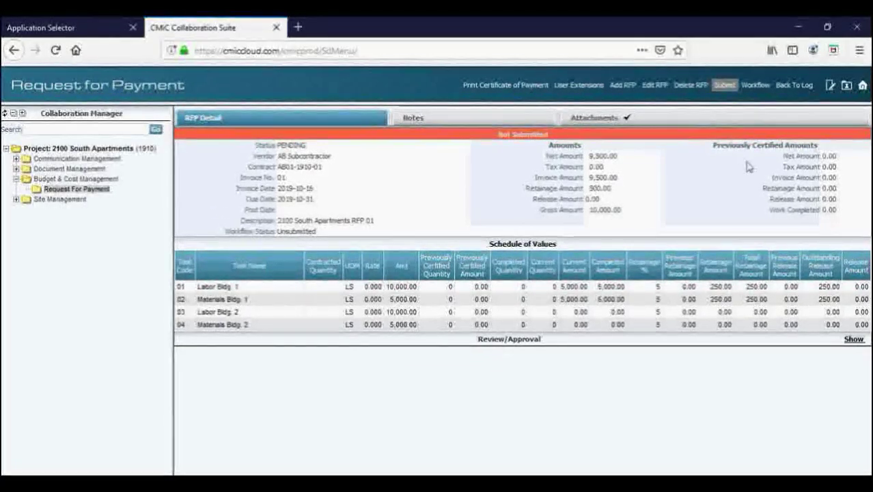
Submit the payment request into workflow and dismiss the Workflow Launch Result popup.
{"action": "left_click", "coordinate": [755, 86]}
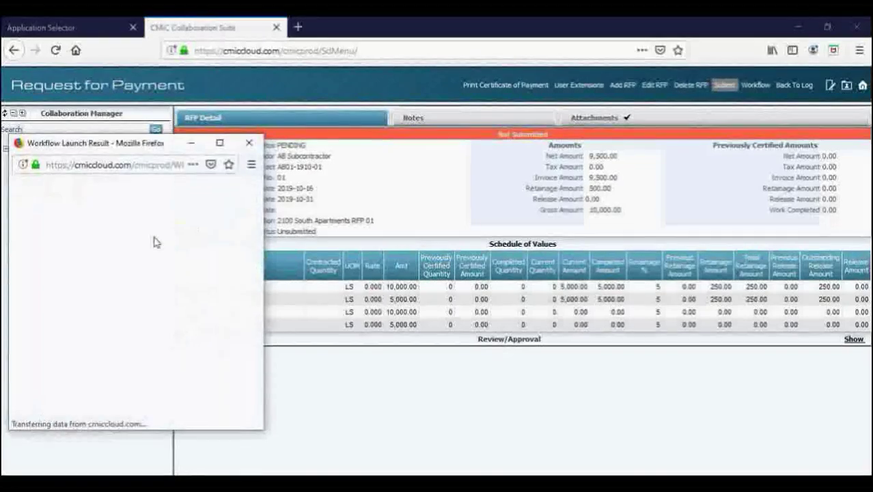
{"action": "left_click", "coordinate": [140, 259]}
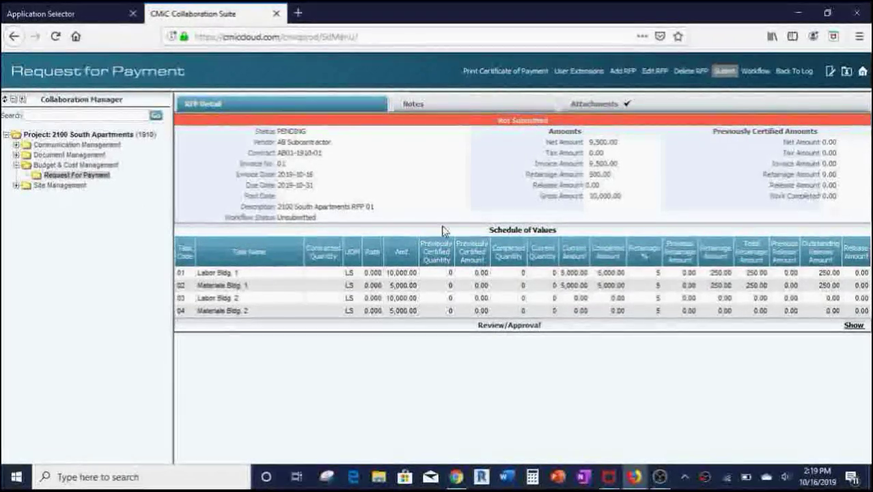
Check the Request For Payment log lists invoice 01 as PENDING, 9,500.00 net, with 3 attachments.
{"action": "left_click", "coordinate": [61, 176]}
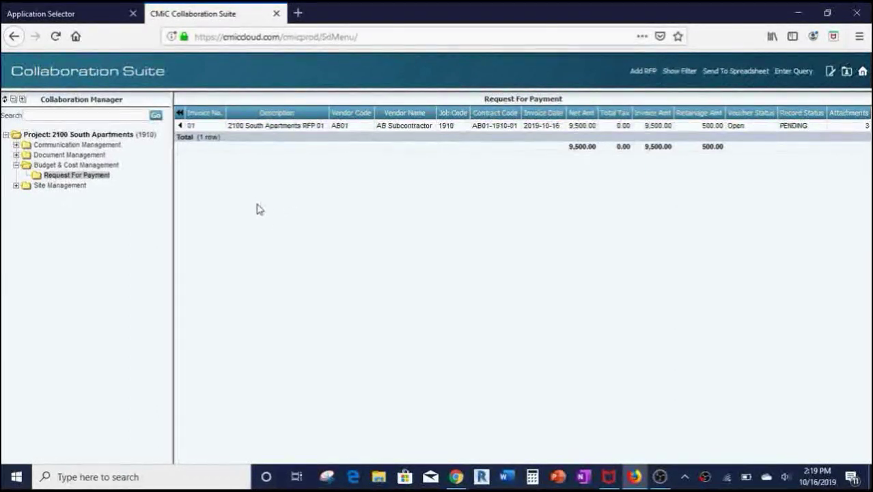
{"action": "left_click", "coordinate": [80, 176]}
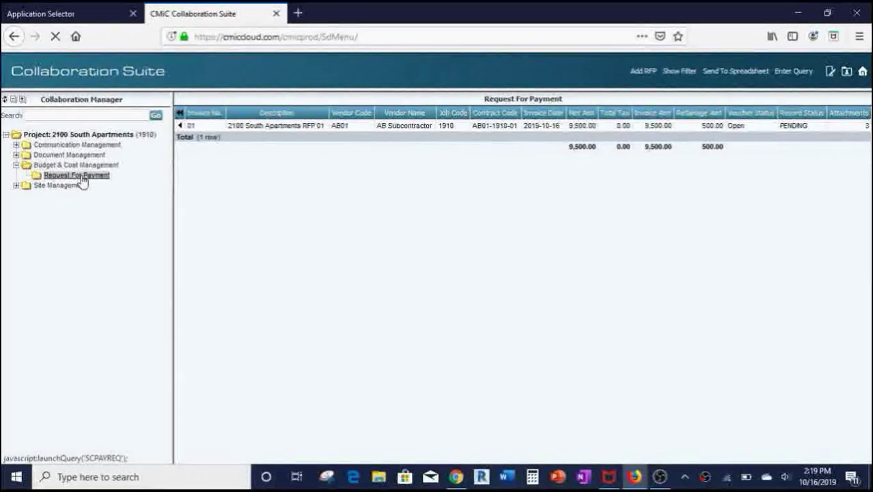